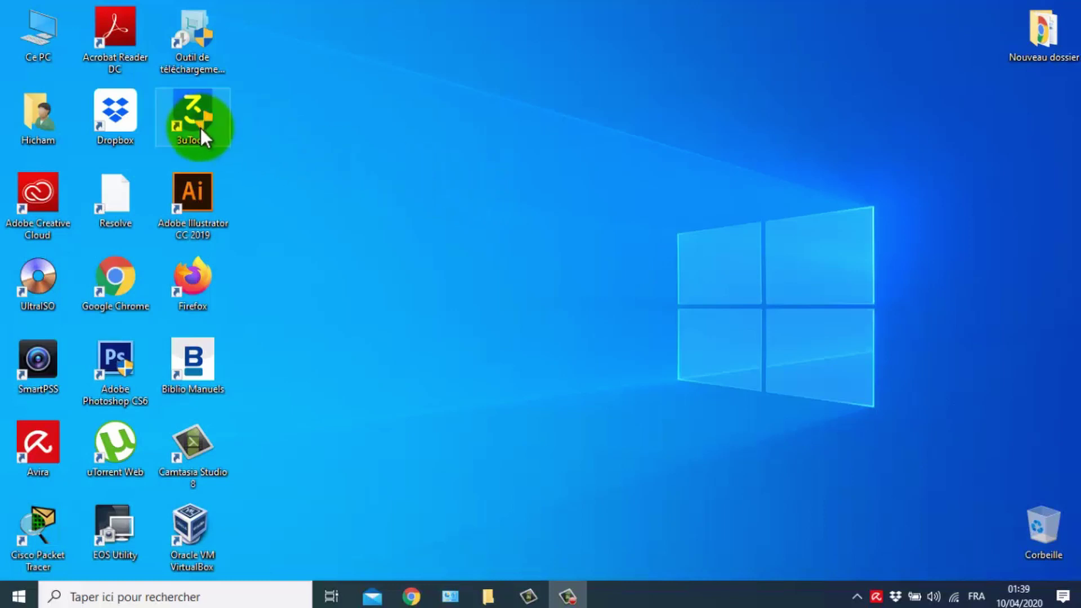
Step: Open the Windows folder on local disk E: and launch the Windows7-USB-DVD-Download-Tool installer
double_click(31, 42)
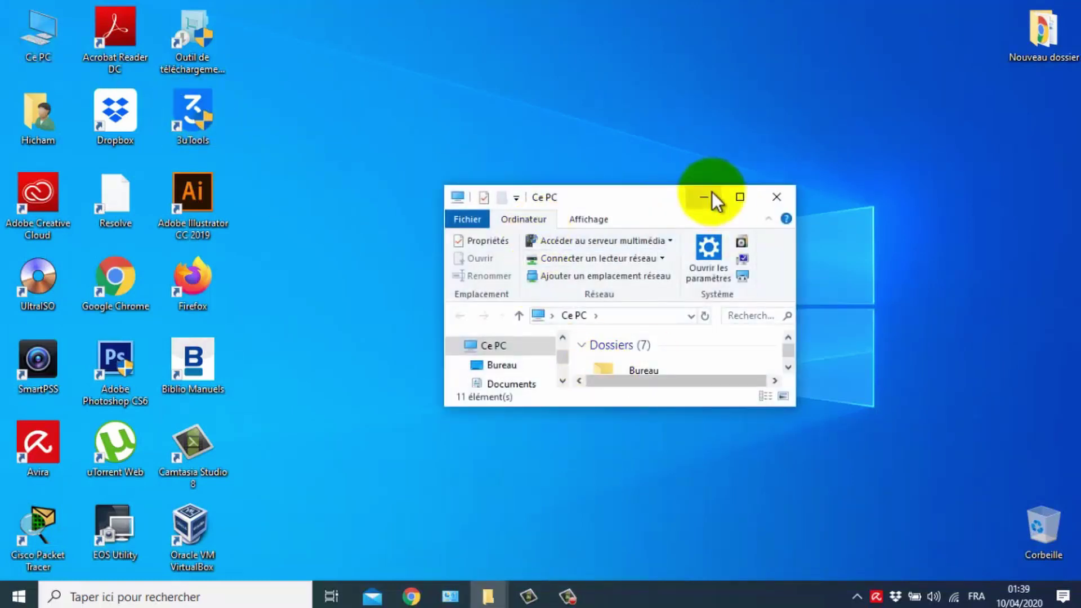
click(738, 198)
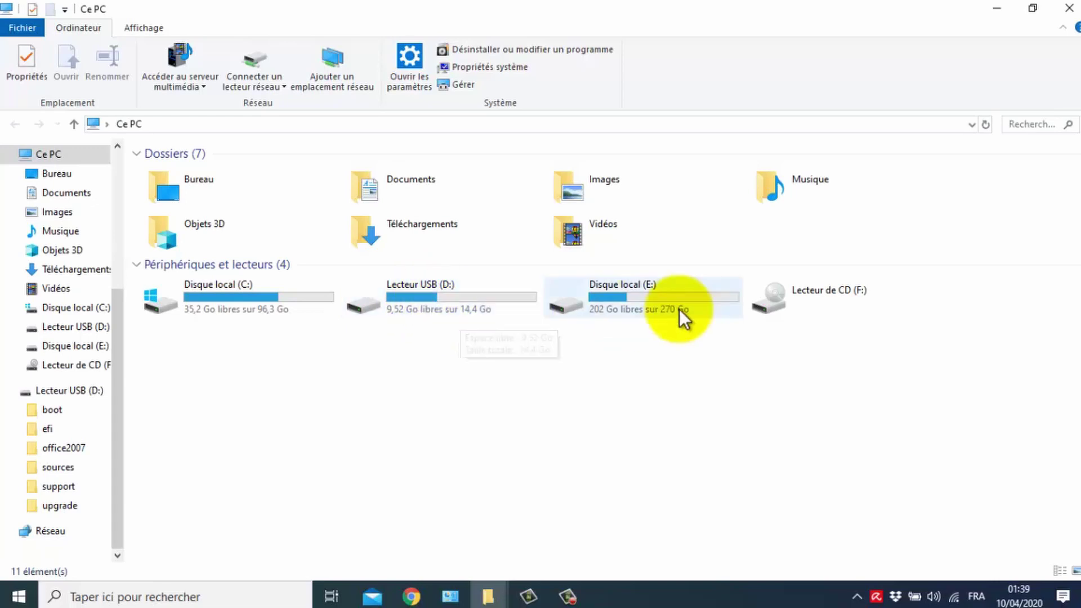
double_click(611, 292)
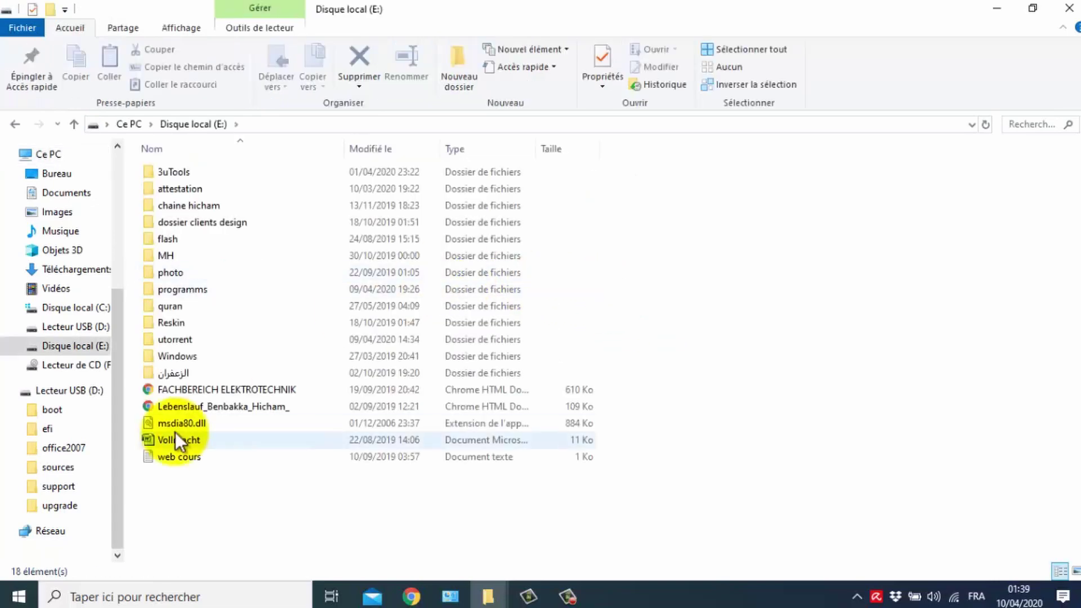
double_click(181, 355)
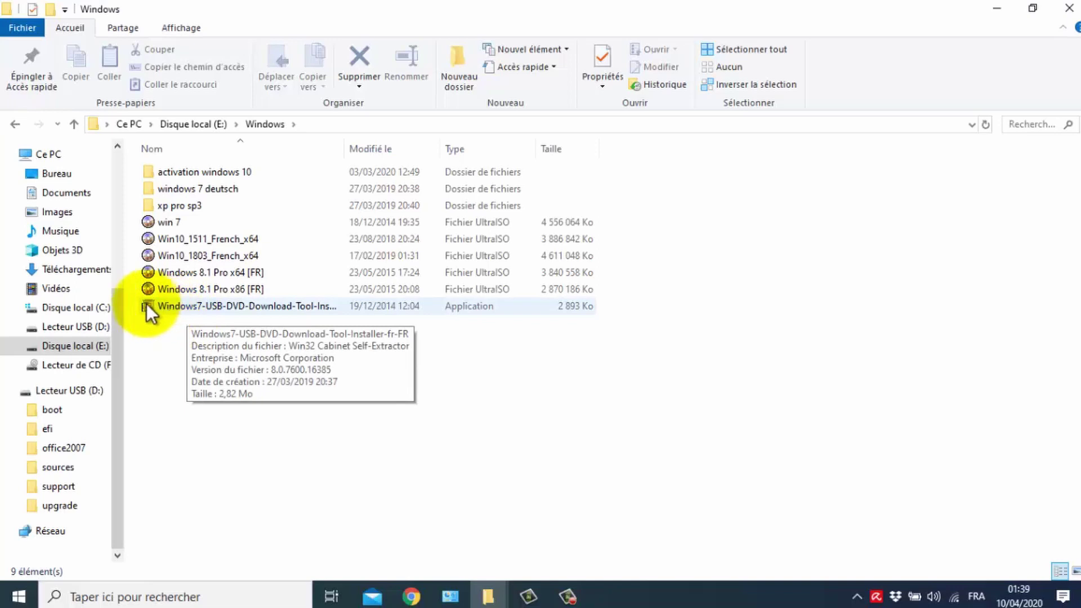
double_click(183, 303)
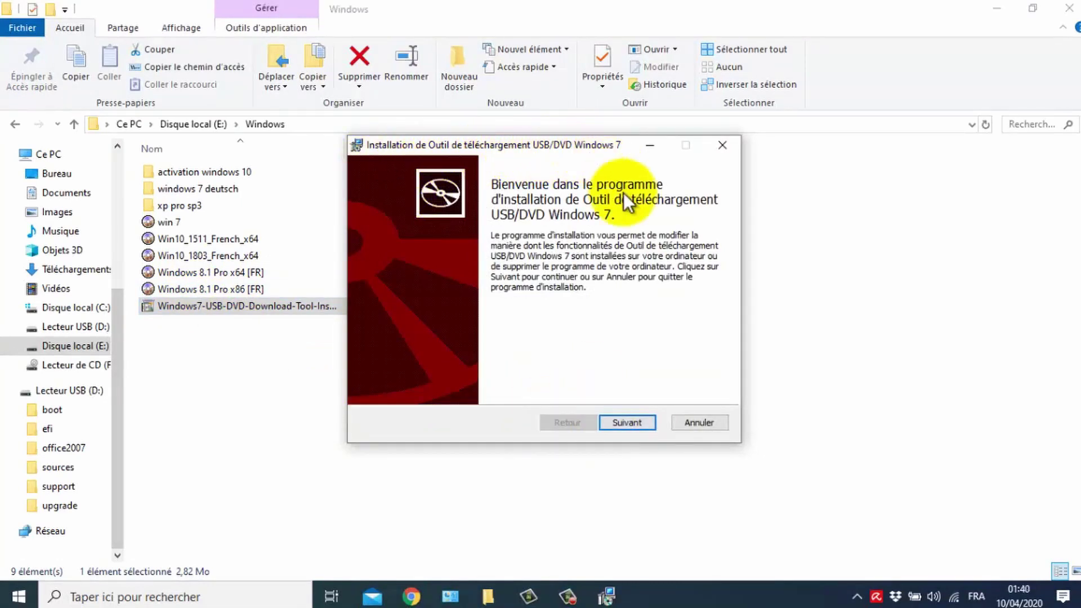
Step: Repair the existing installation of the Windows 7 USB/DVD download tool, finish the setup and minimise the folder window
click(627, 423)
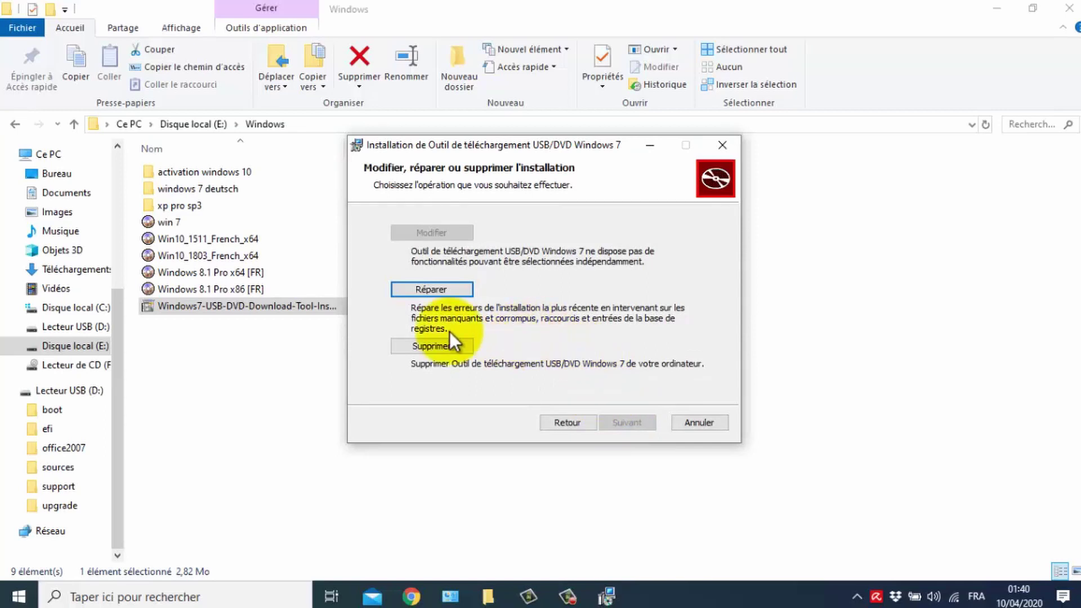
click(416, 286)
click(613, 423)
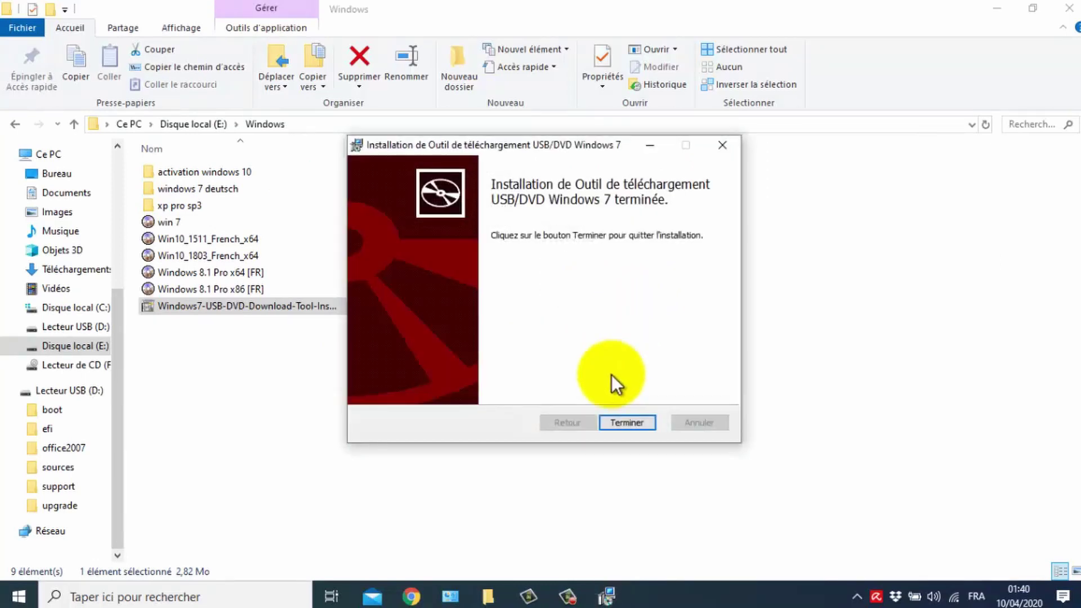
click(608, 422)
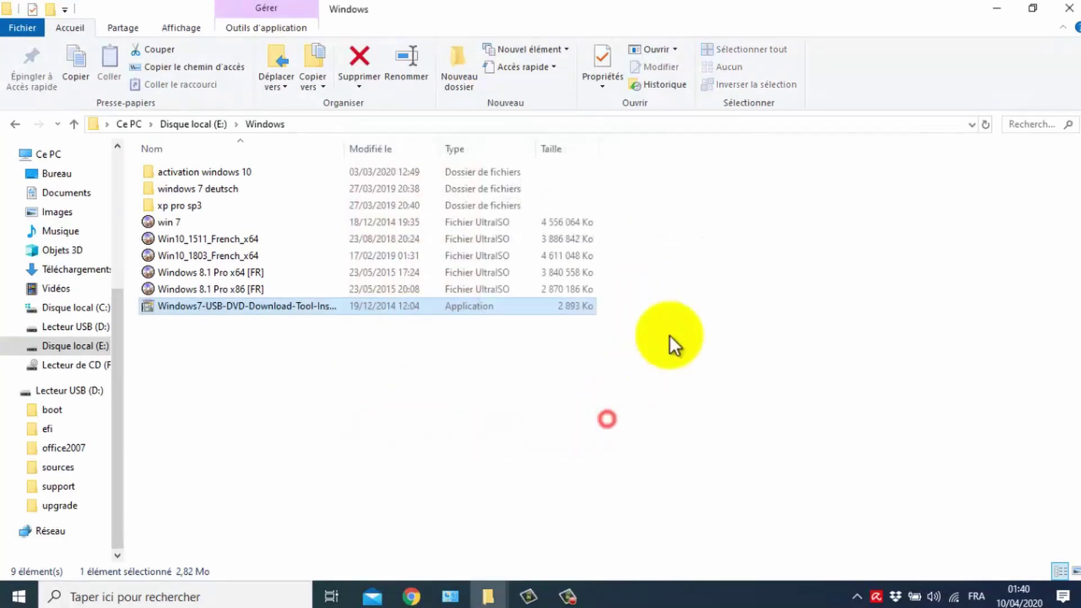
click(995, 11)
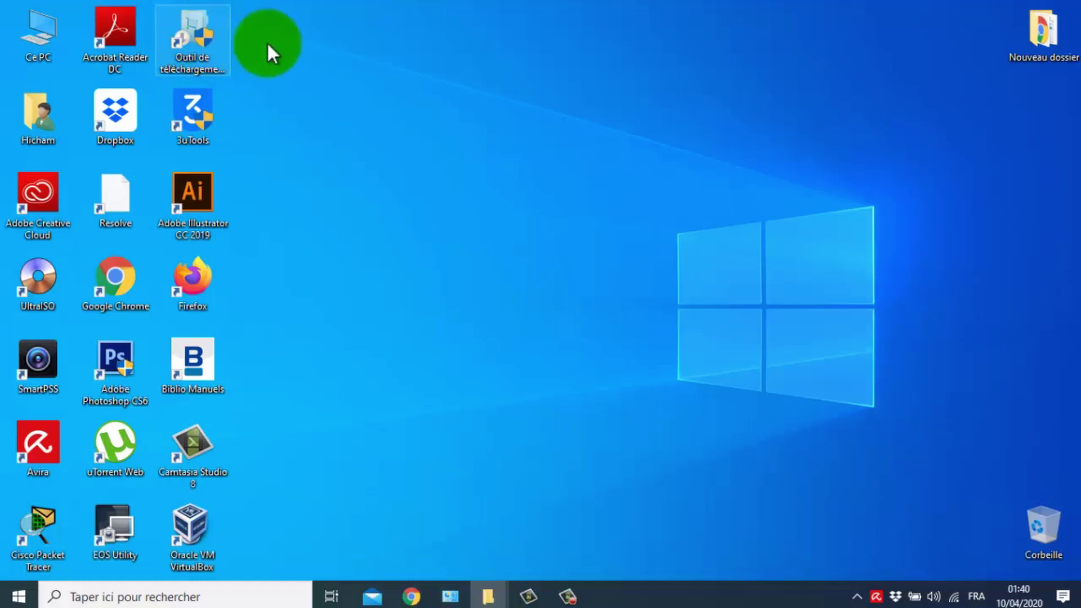
Step: Launch the USB/DVD download tool from the desktop, with E:\Windows\win 7.iso as source file and a USB device as media type
double_click(196, 35)
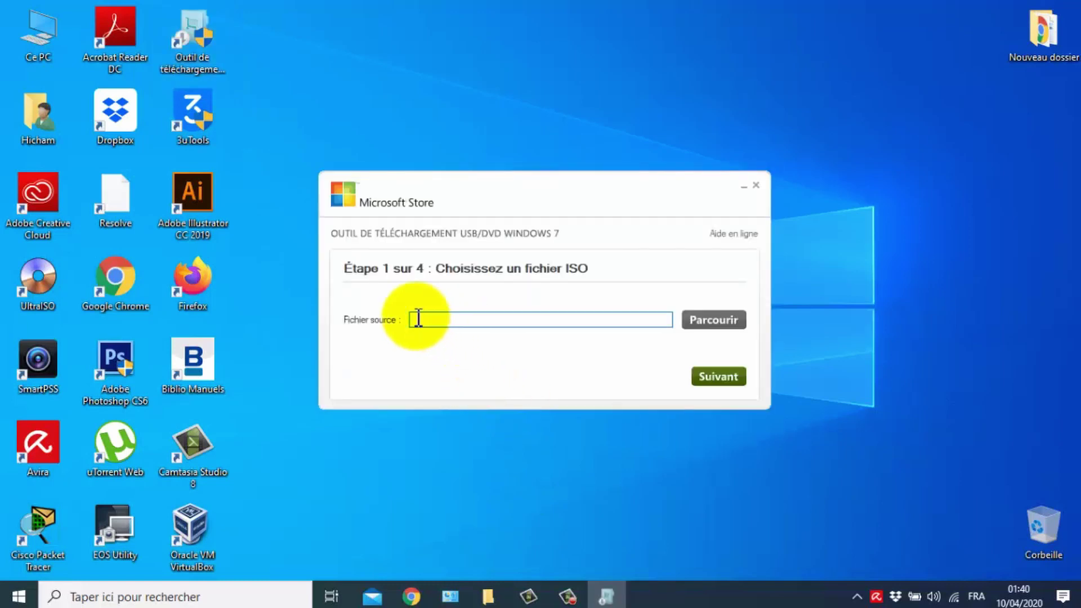
click(714, 322)
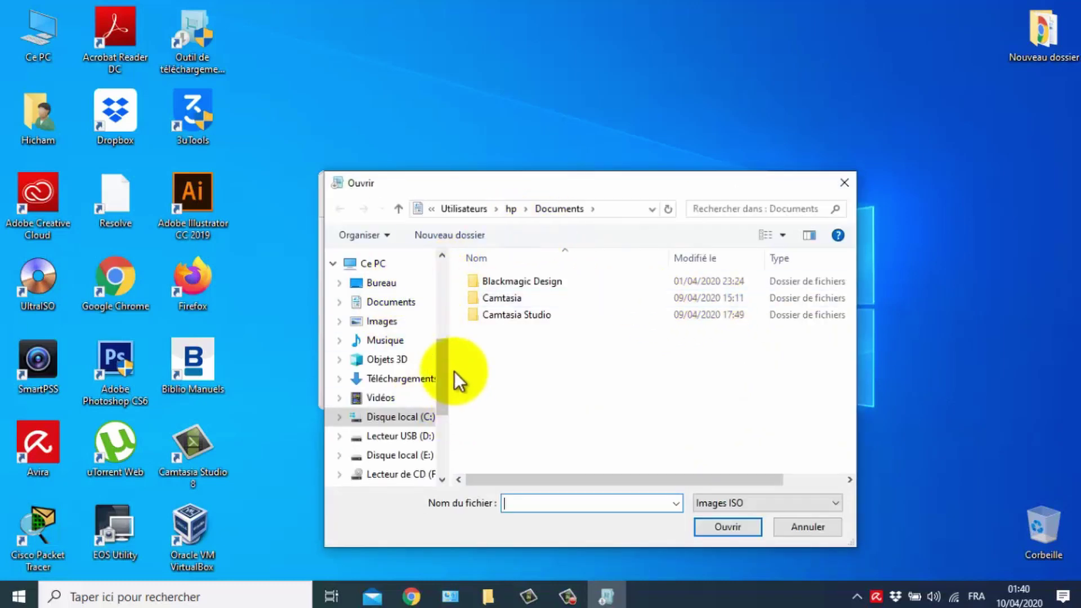
drag(442, 369, 440, 398)
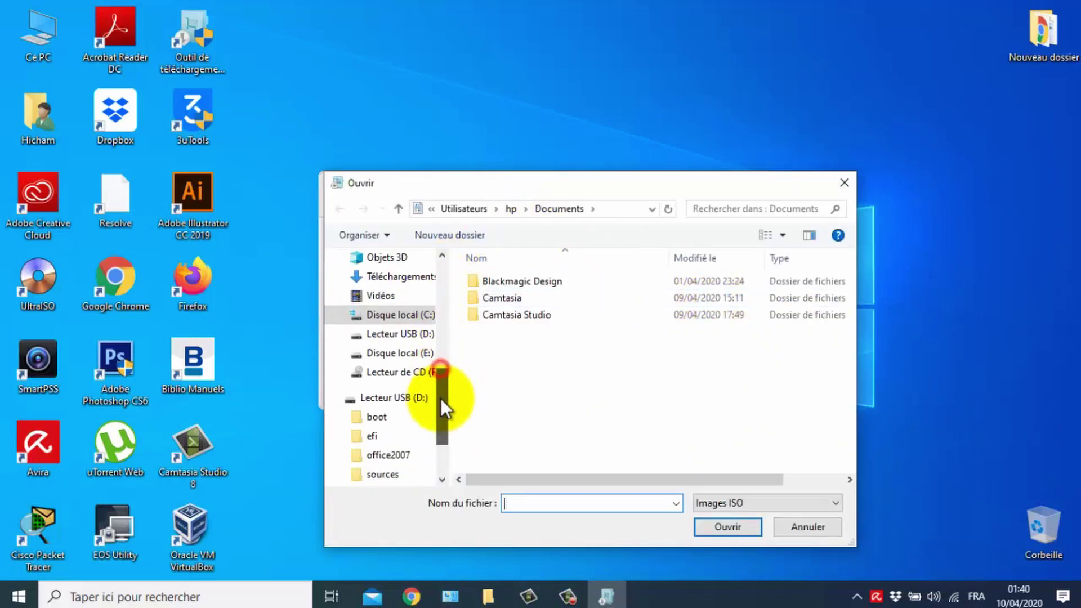
click(409, 353)
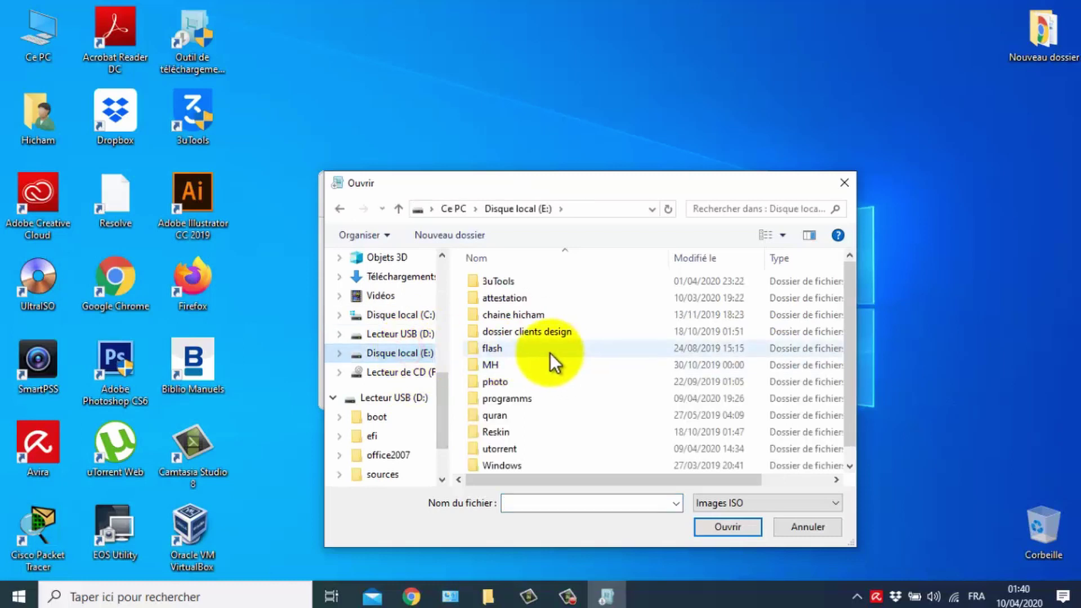
drag(850, 290, 855, 349)
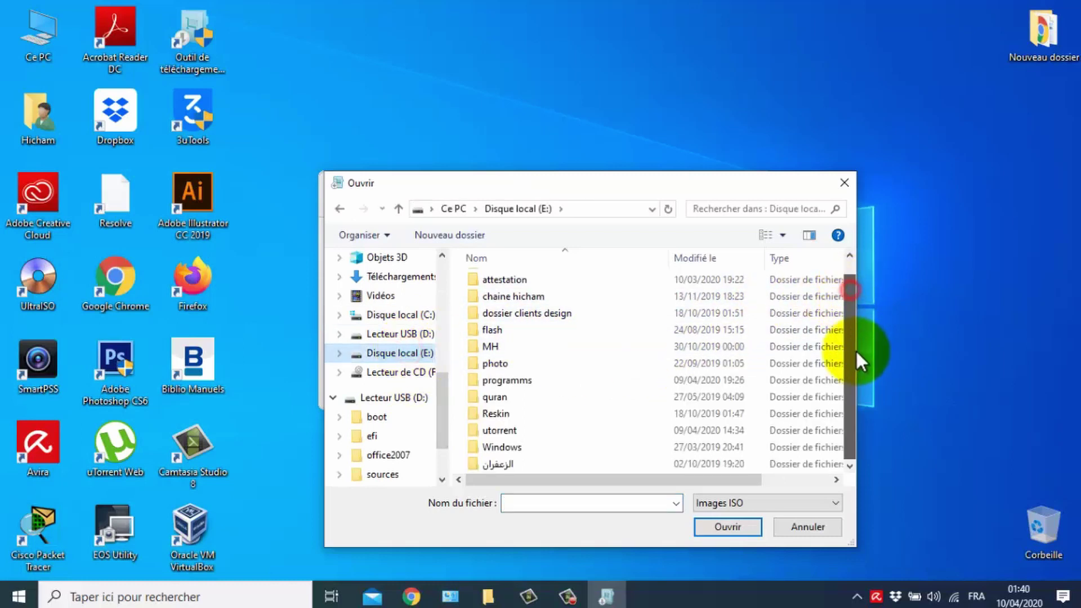
double_click(492, 448)
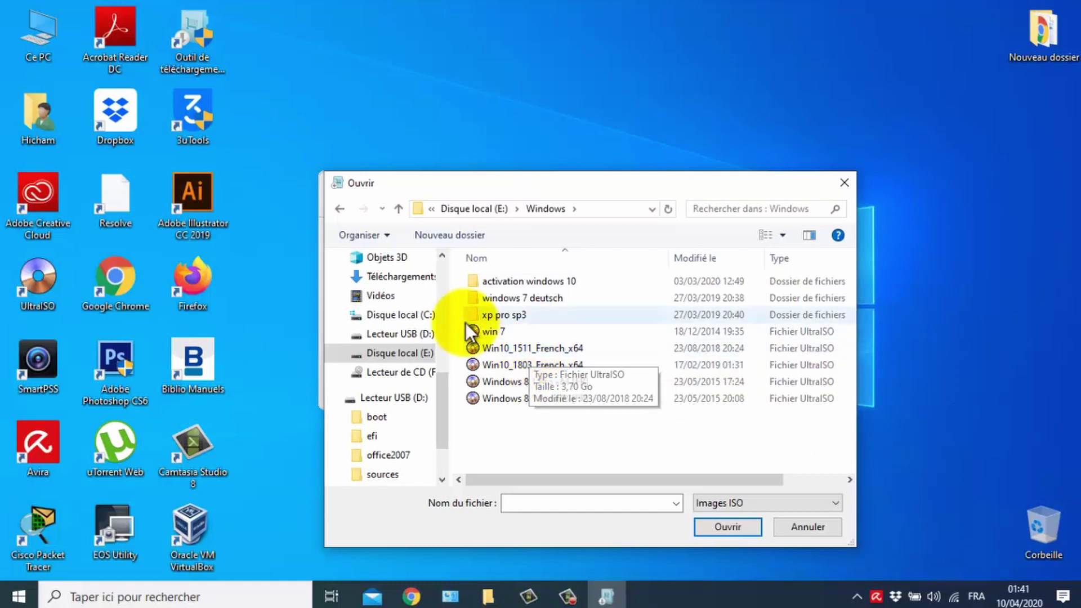
double_click(501, 332)
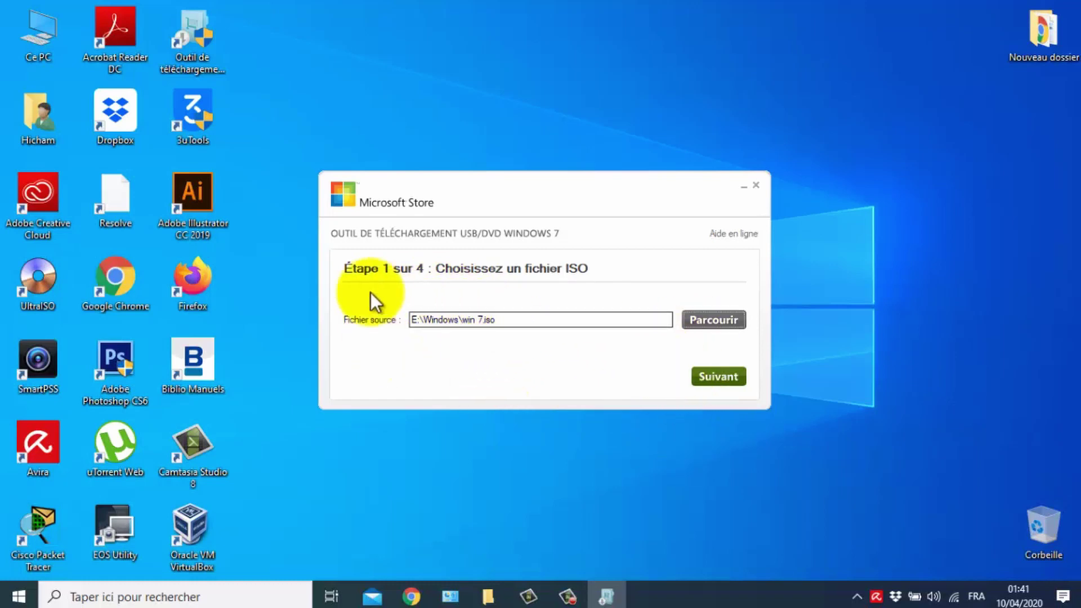
click(723, 377)
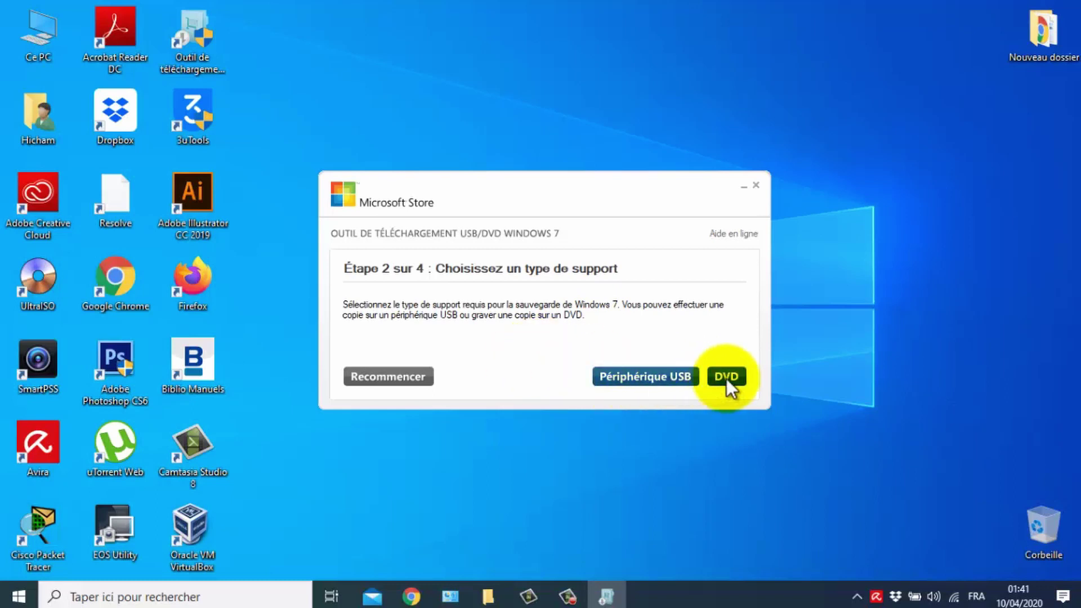
click(642, 379)
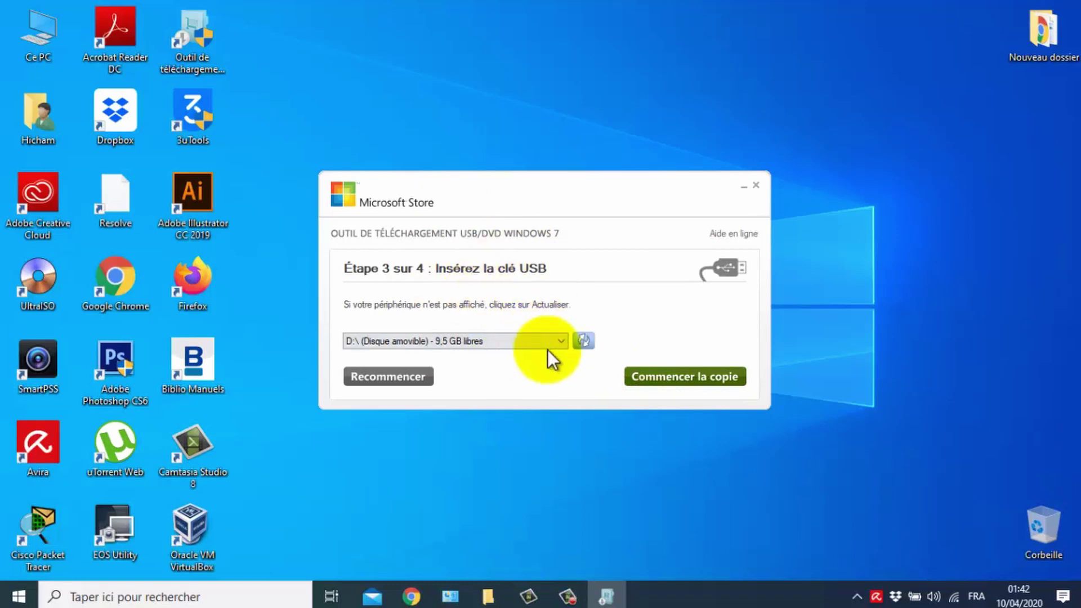
Step: Switch to Avira, disable the antivirus real-time protection and minimise its window
click(876, 595)
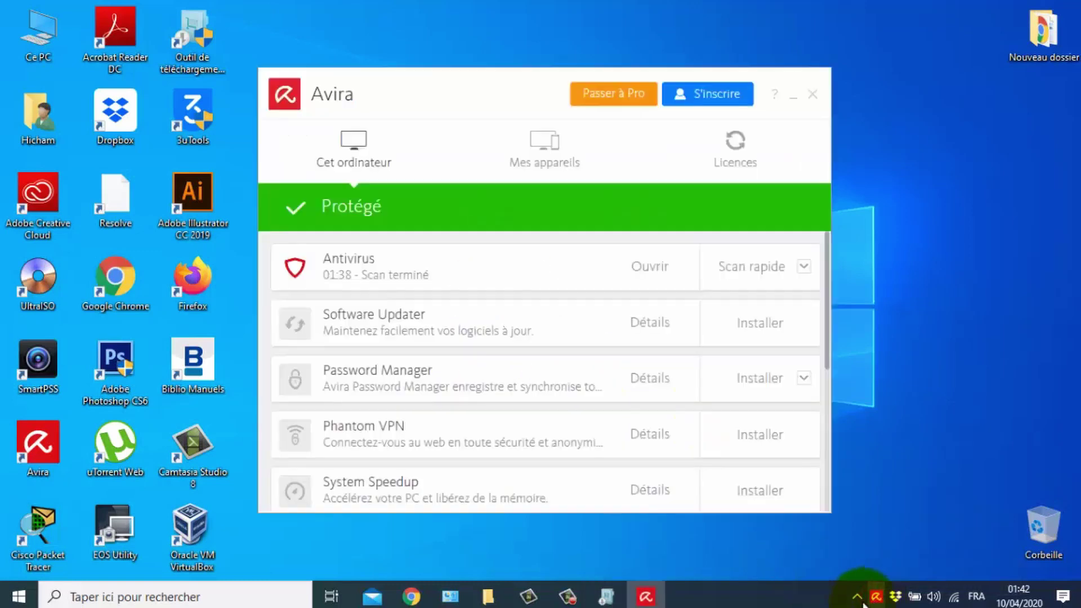
click(804, 268)
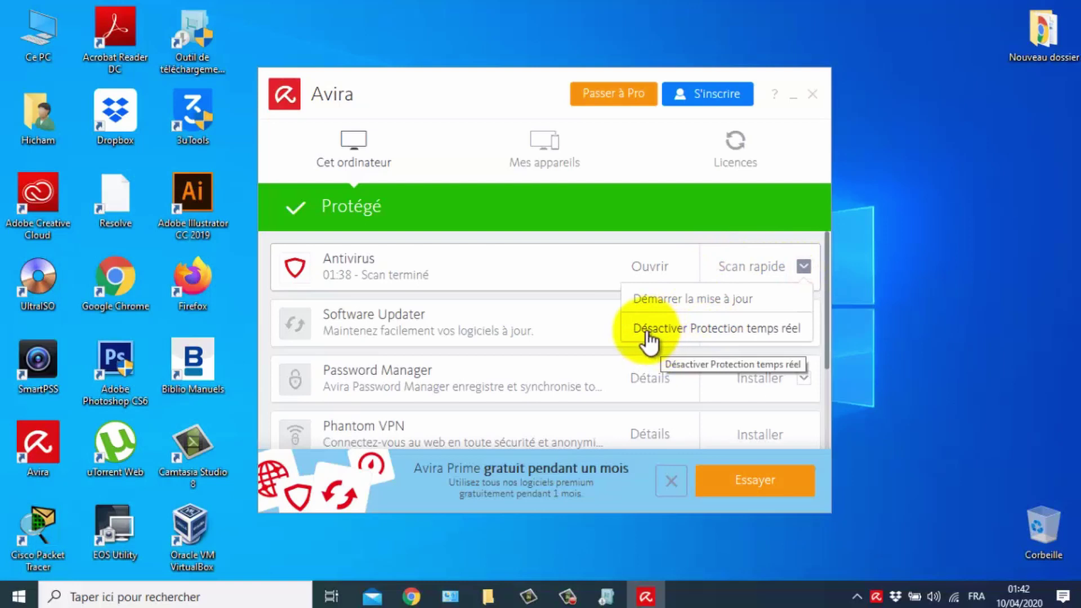
click(739, 334)
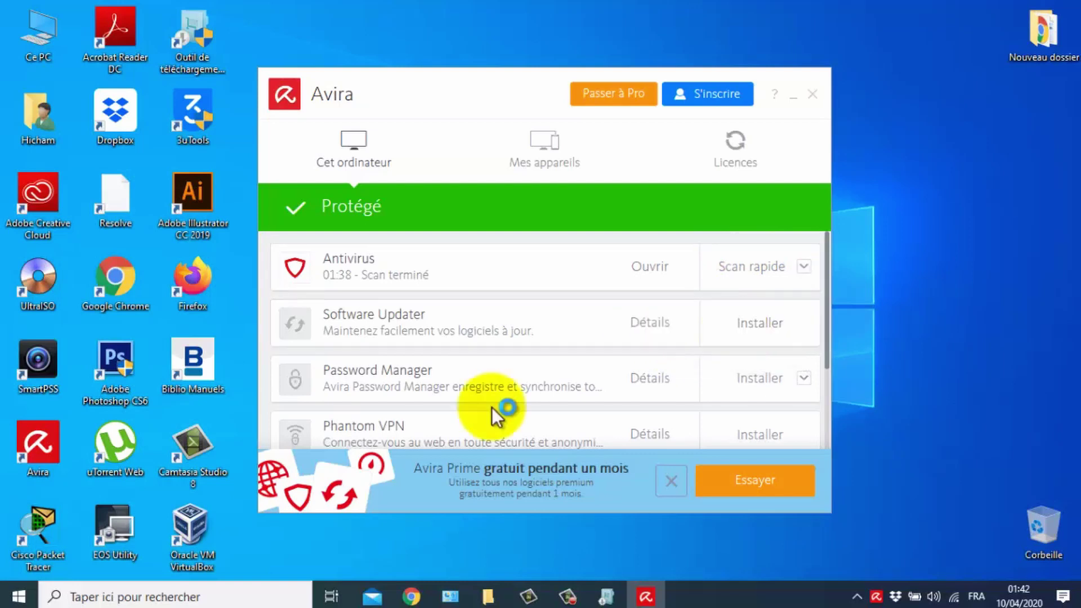
click(796, 99)
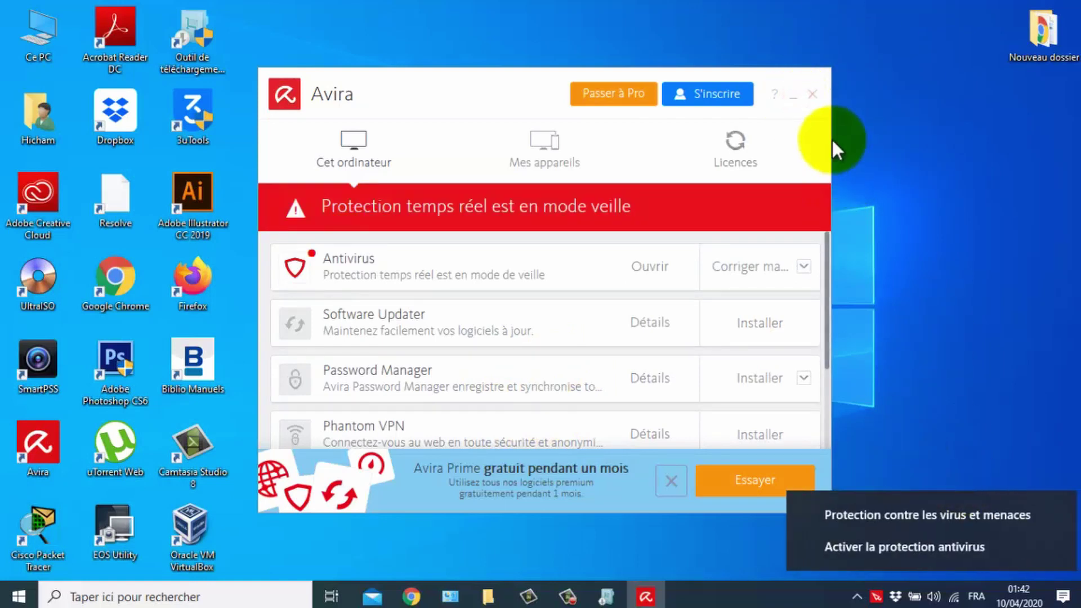
click(793, 95)
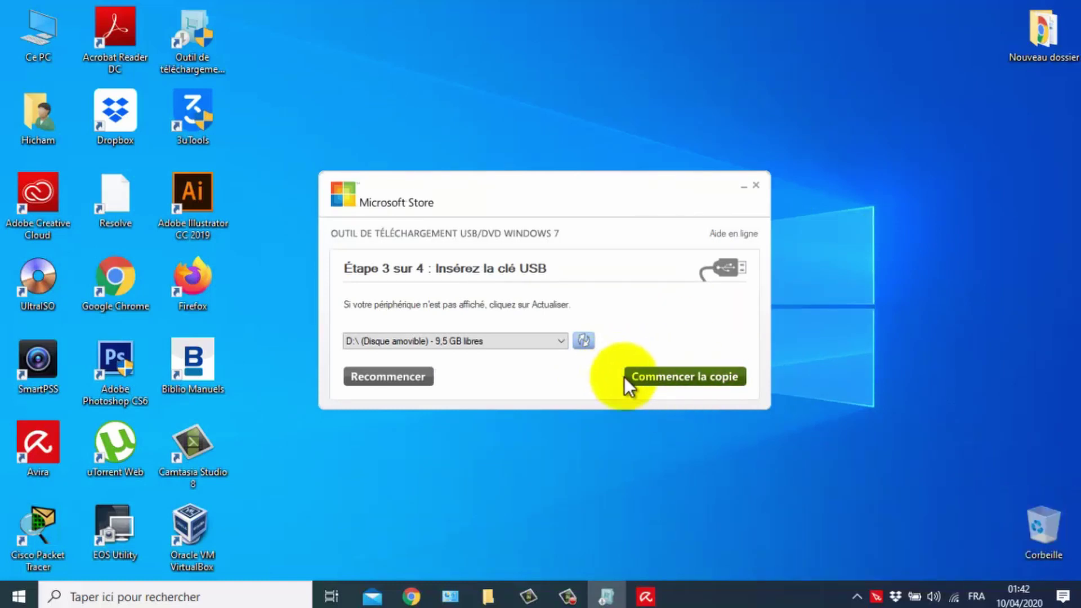
Step: Copy the ISO to USB drive D:, agreeing to erase all its contents, and close the download tool when the backup completes
click(687, 379)
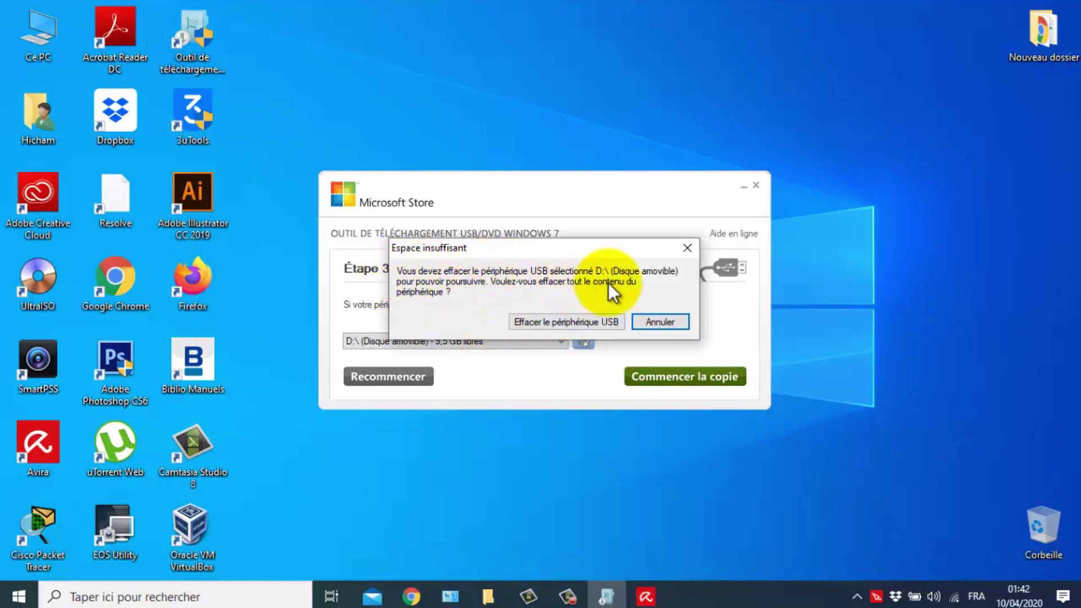
click(558, 322)
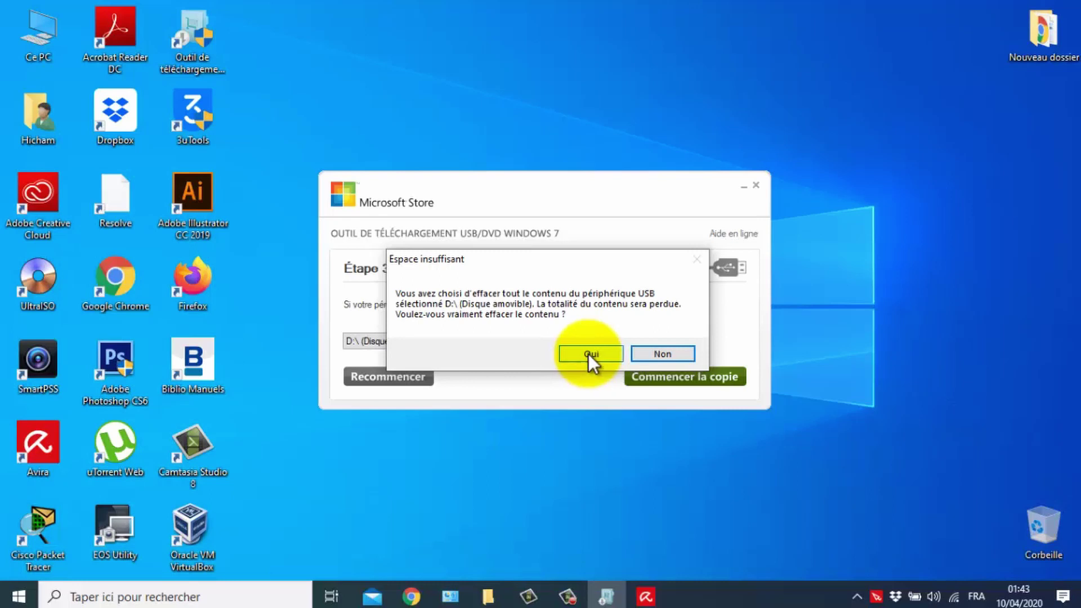
click(588, 354)
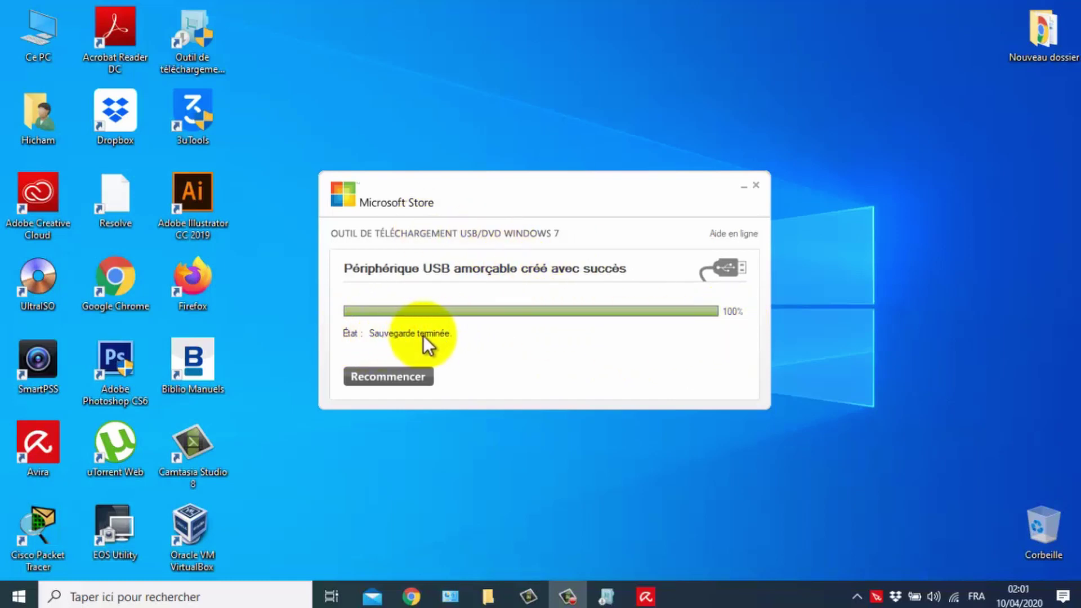
click(395, 378)
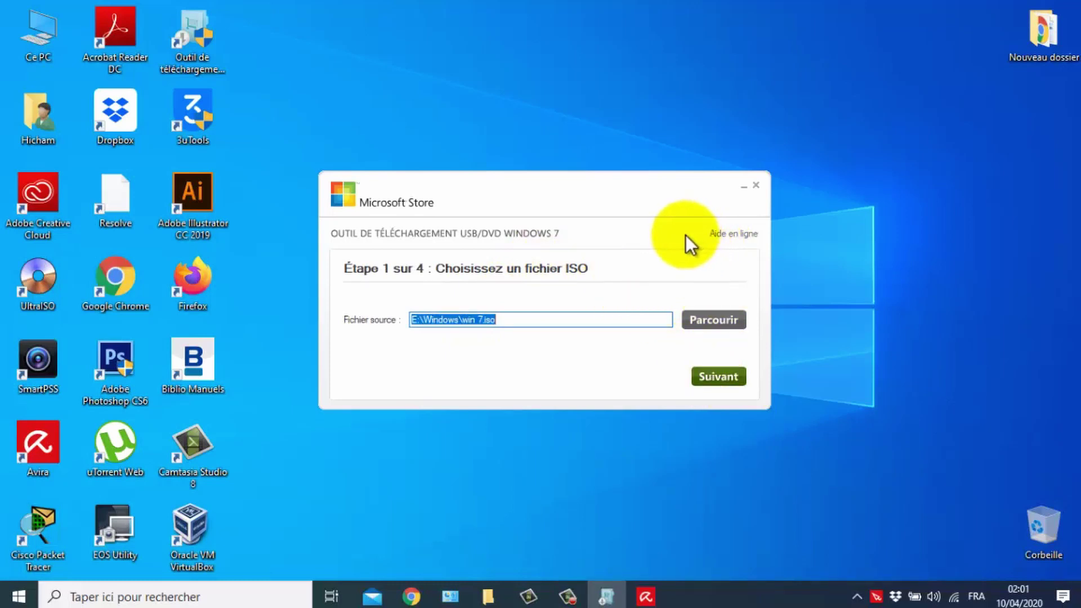
click(756, 186)
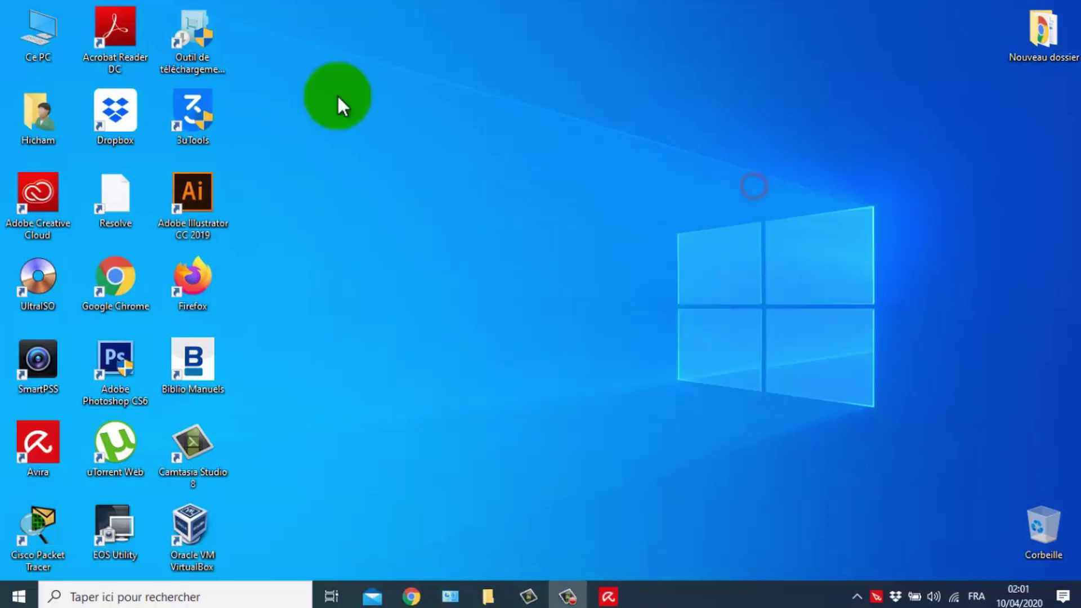
Step: Open USB drive D: from Ce PC in a maximised window and examine the copied Windows setup files
double_click(37, 41)
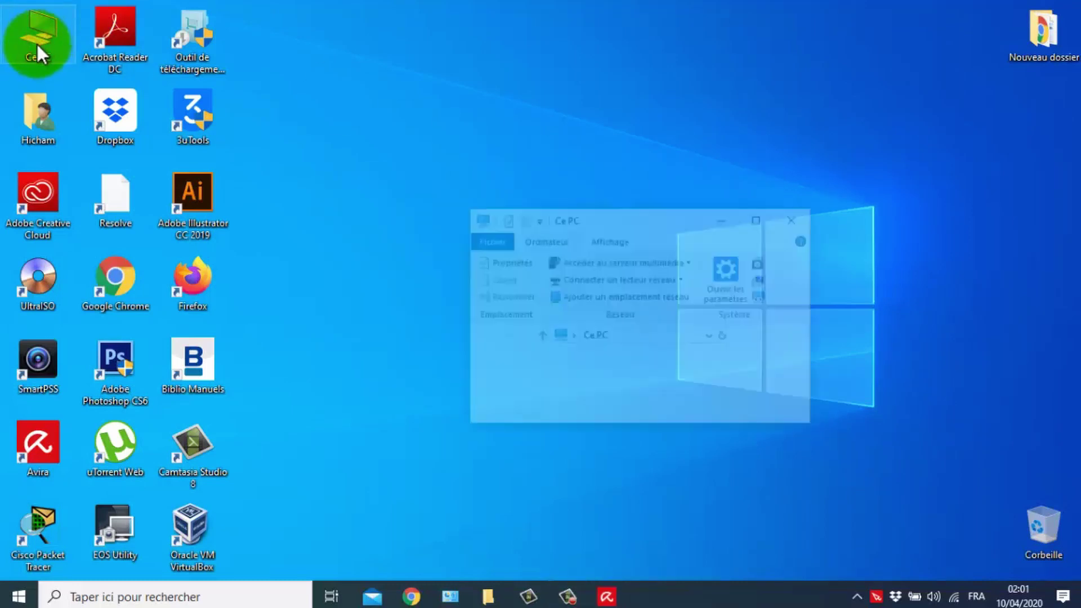
click(760, 217)
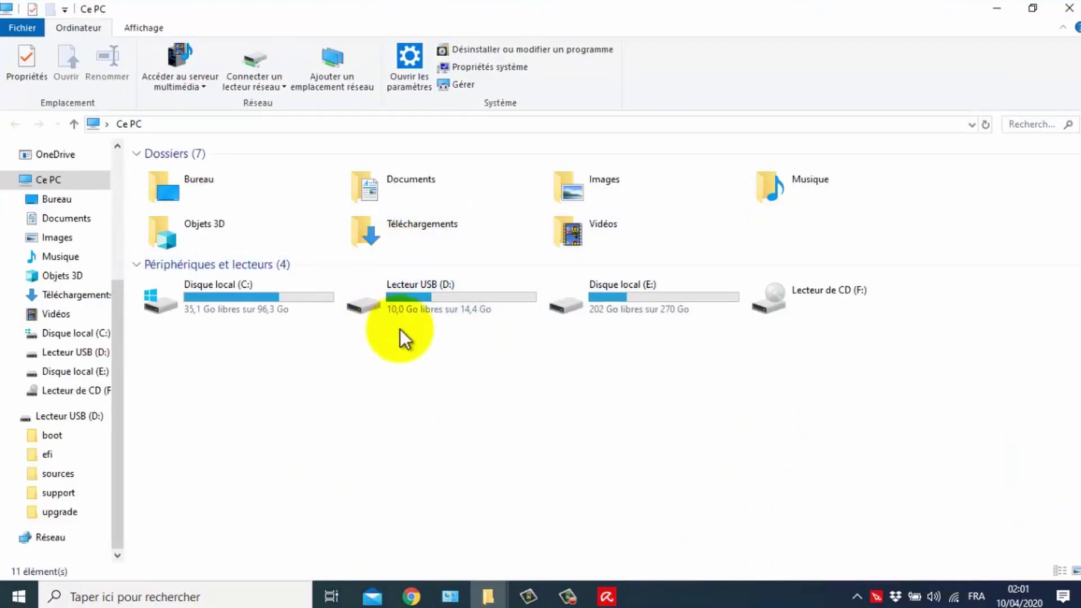
click(414, 292)
double_click(415, 293)
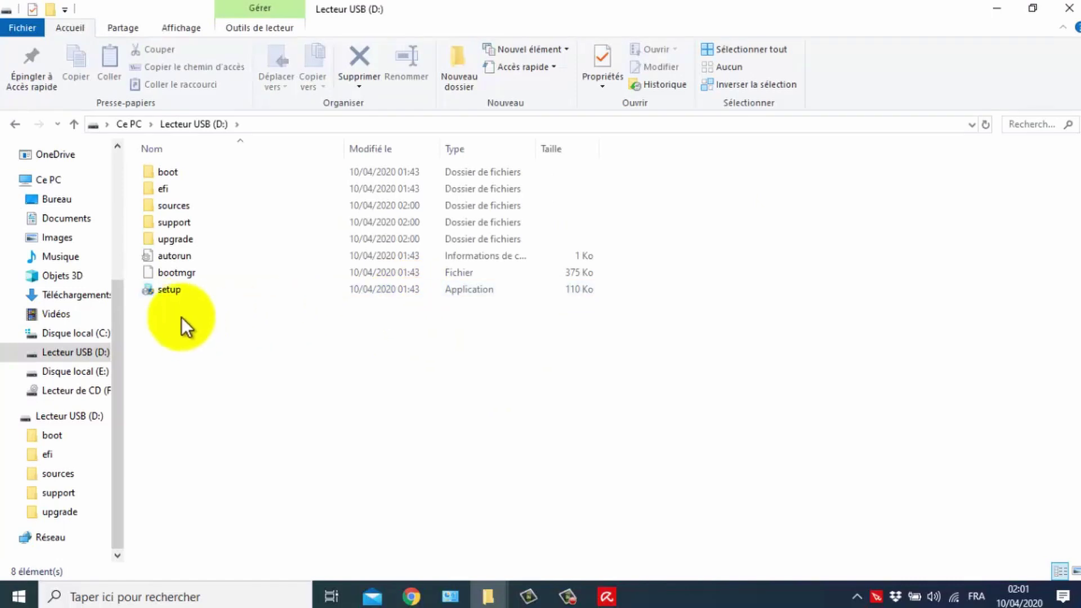